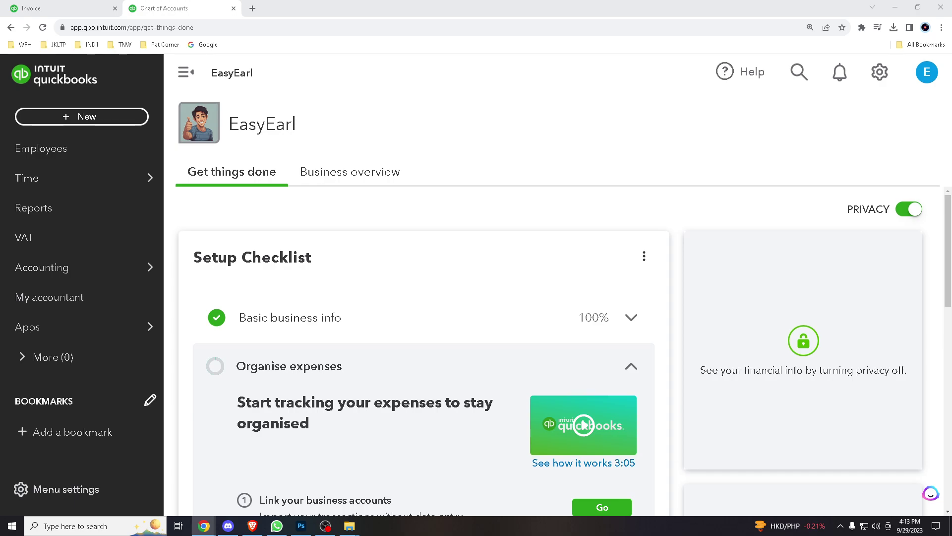
- Open the Chart of accounts list from the Accounting menu
scroll(376, 233, "down", 3)
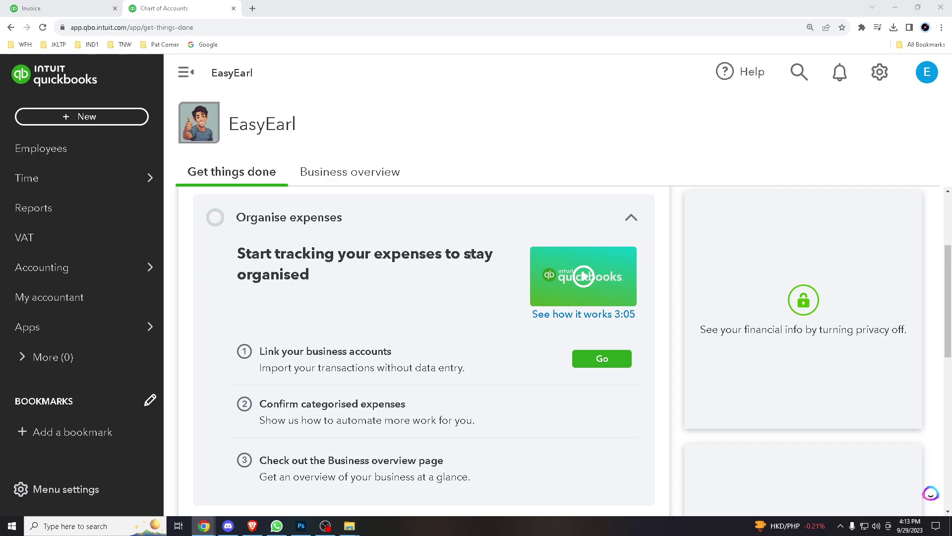
scroll(471, 252, "down", 1)
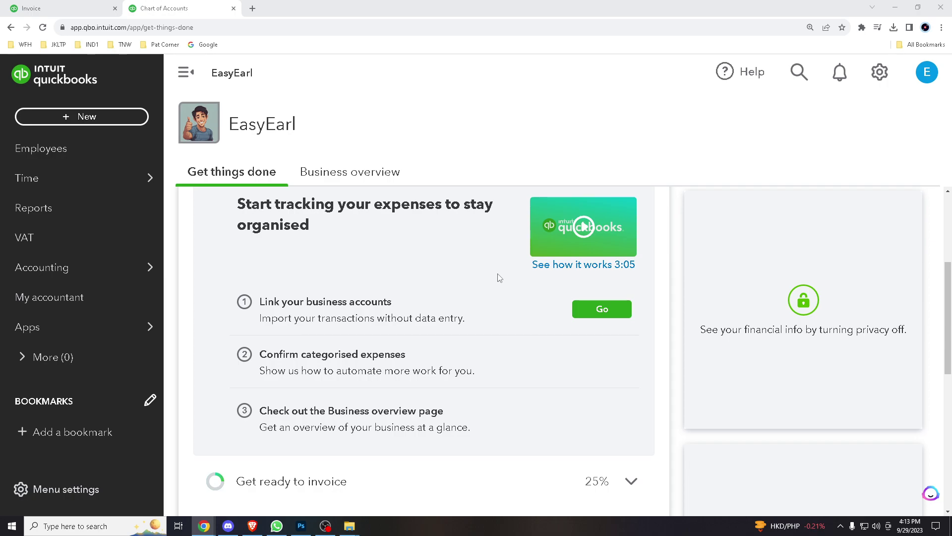
scroll(499, 278, "down", 2)
scroll(499, 279, "up", 4)
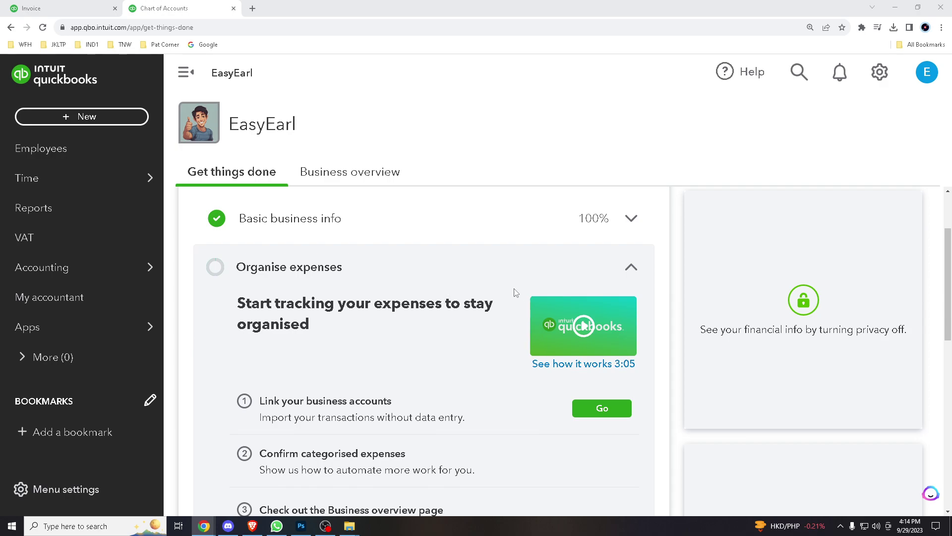
scroll(444, 275, "down", 2)
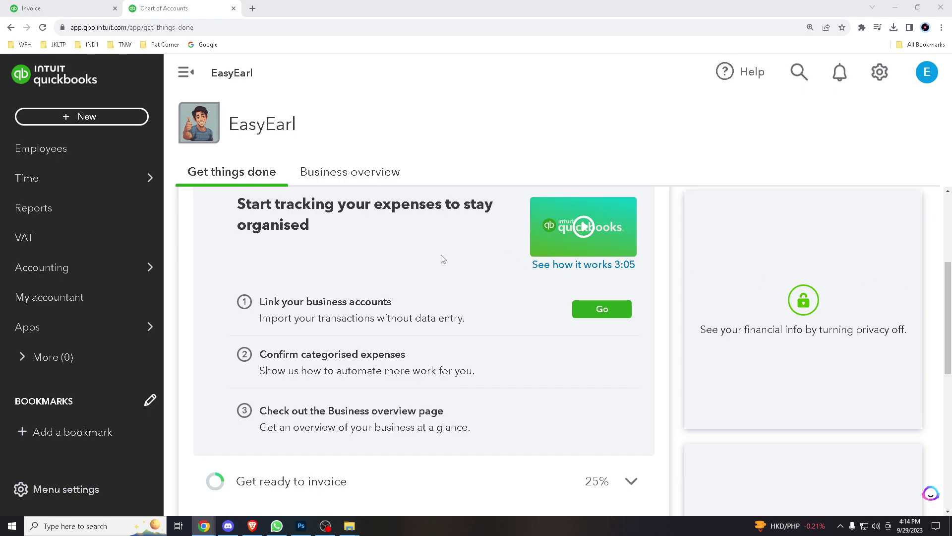
scroll(444, 261, "down", 1)
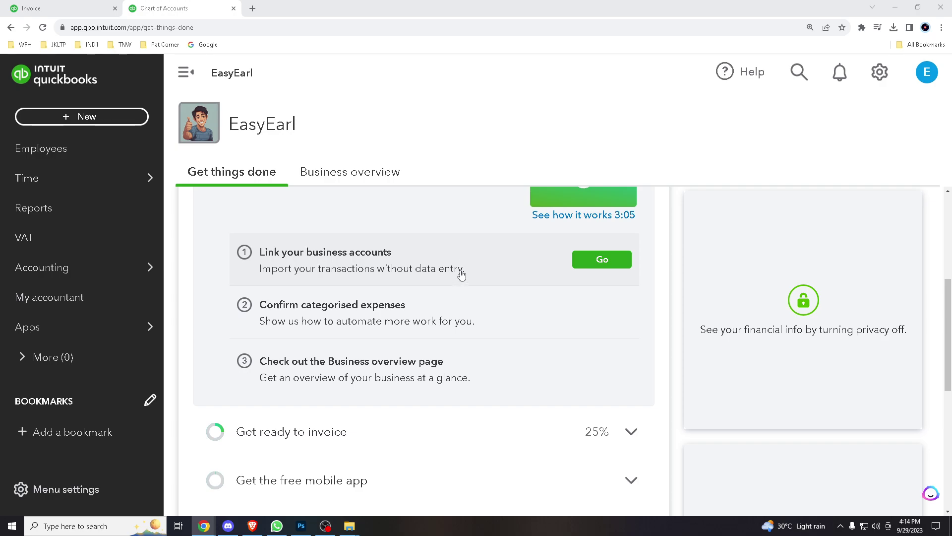
scroll(460, 267, "down", 2)
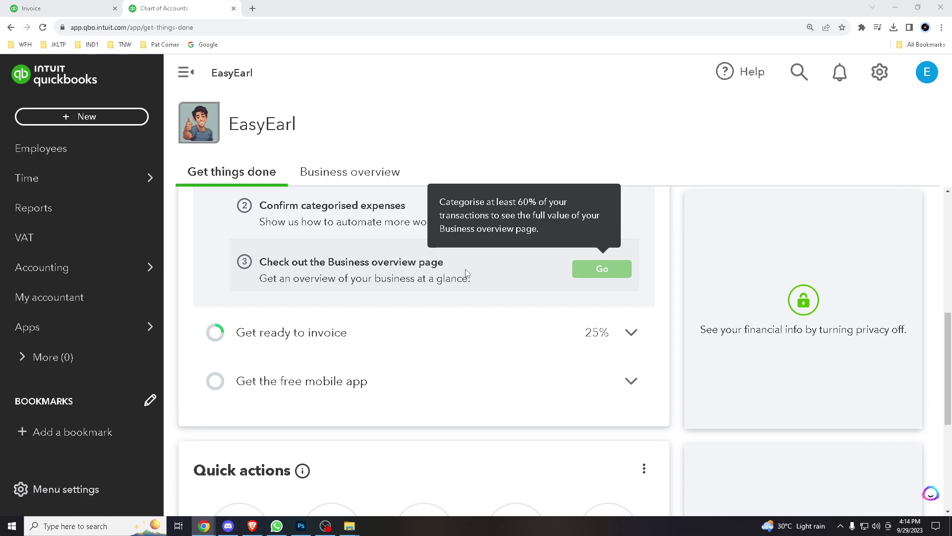
scroll(467, 274, "up", 4)
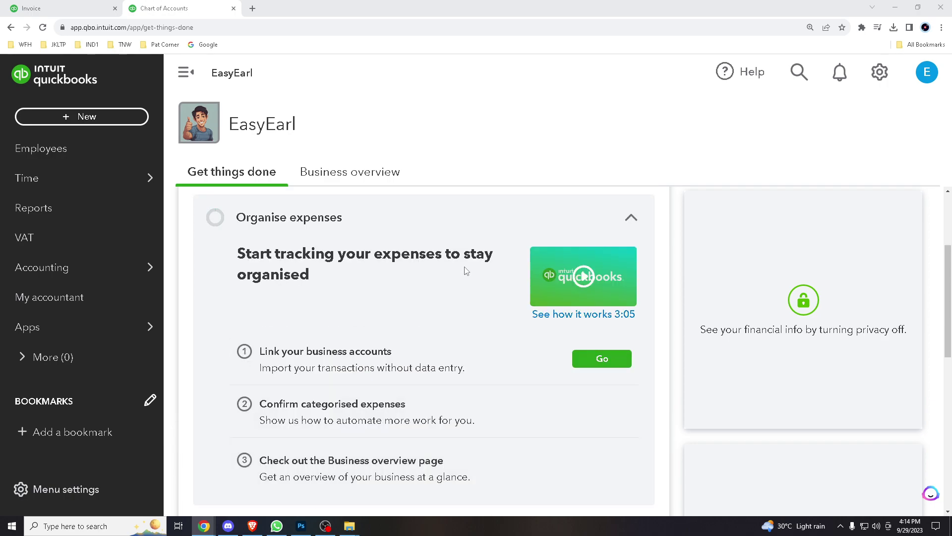
scroll(469, 270, "up", 1)
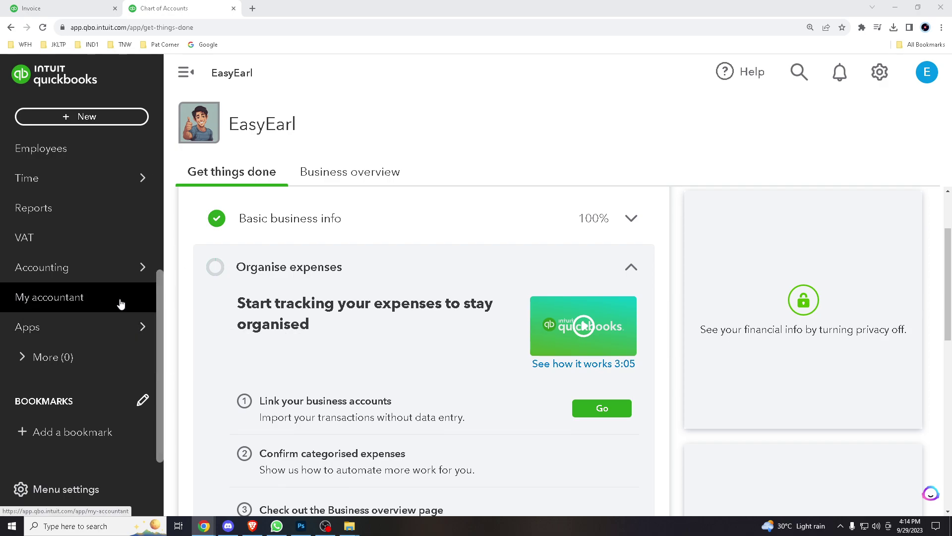
mouse_move(96, 275)
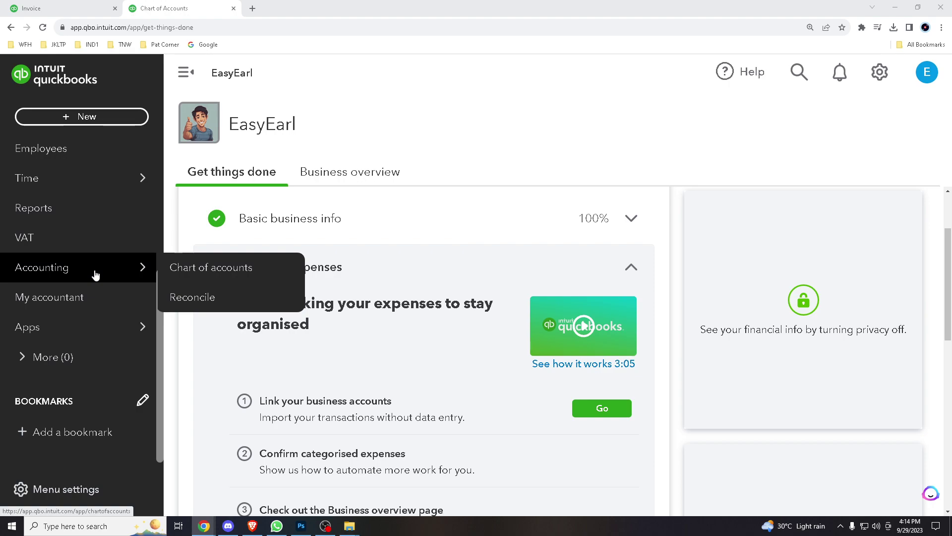
left_click(186, 269)
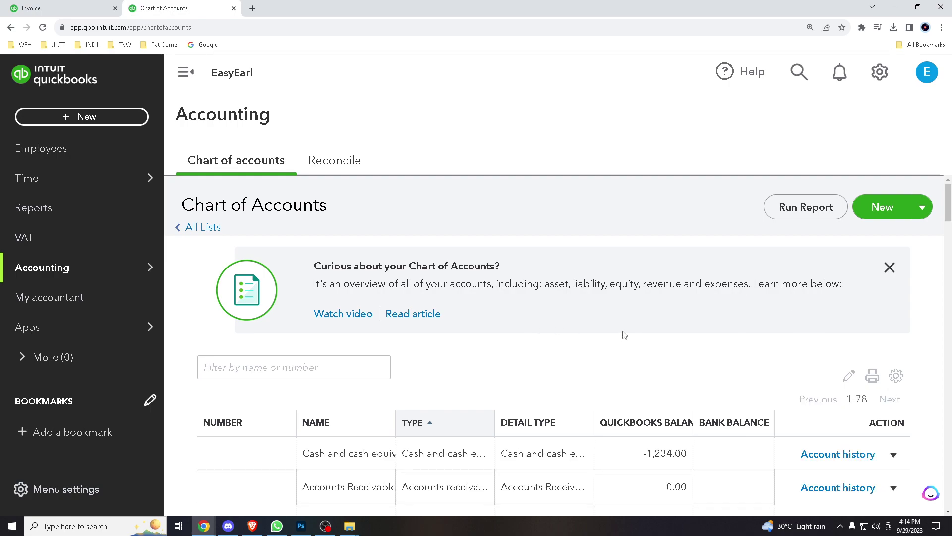
- Drag the NUMBER/NAME border left to narrow the empty Number column
scroll(624, 335, "down", 2)
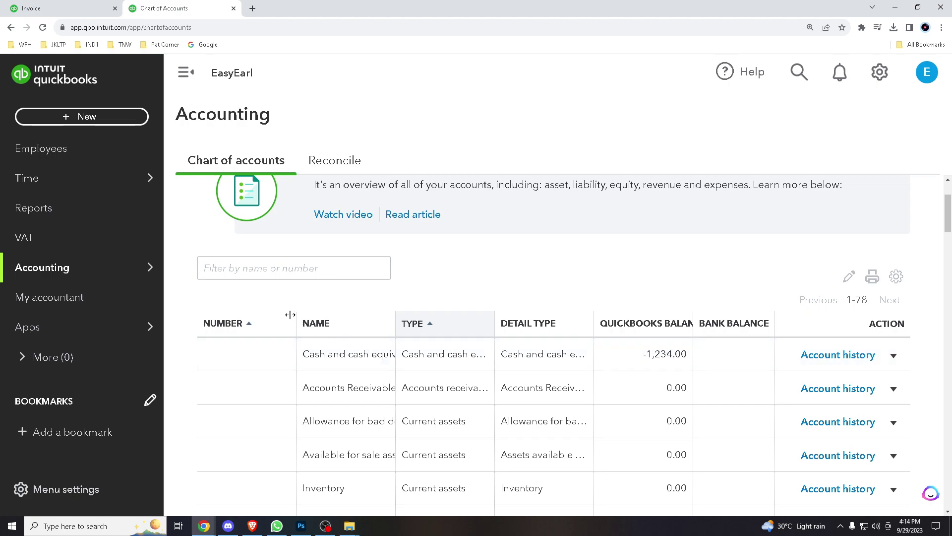
left_click_drag(294, 315, 264, 319)
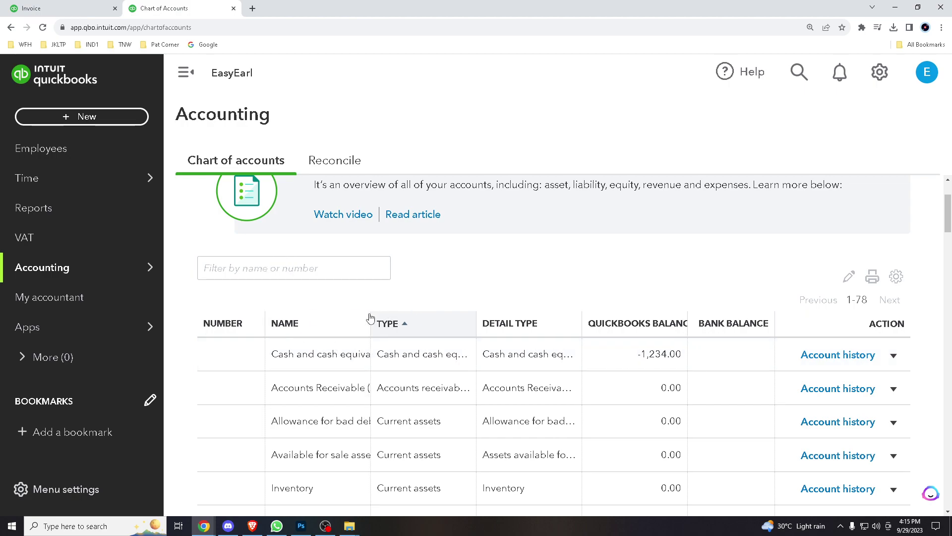
scroll(243, 361, "down", 3)
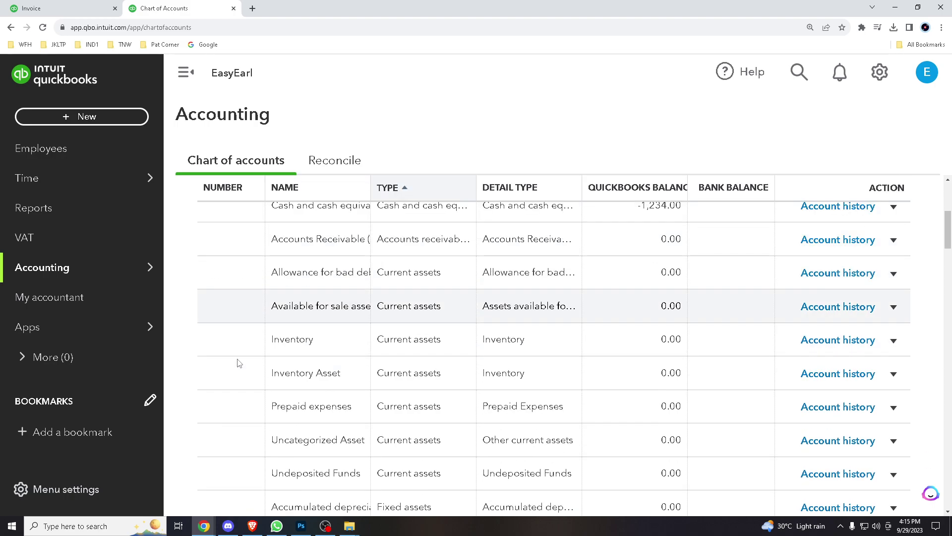
scroll(239, 364, "up", 4)
scroll(317, 367, "down", 2)
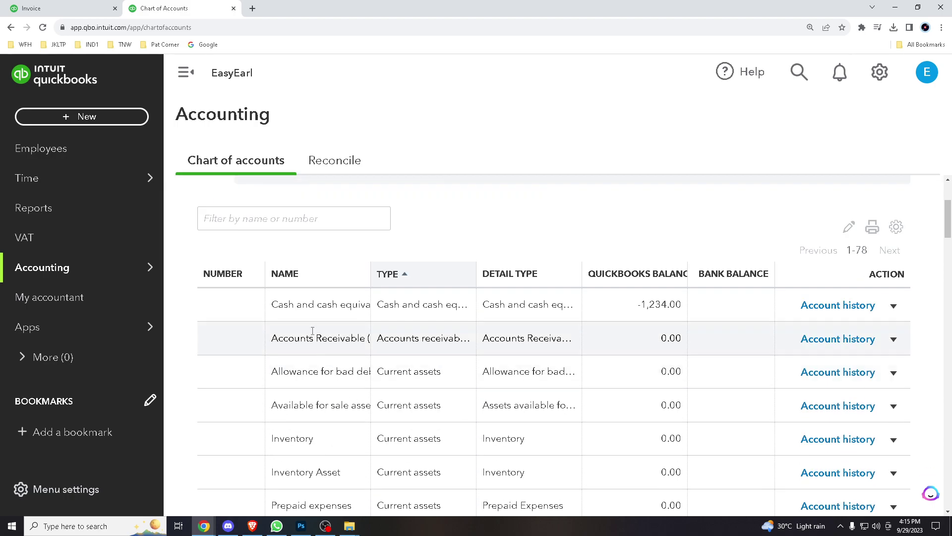
- Go to the Advanced tab of Account and Settings
left_click(880, 74)
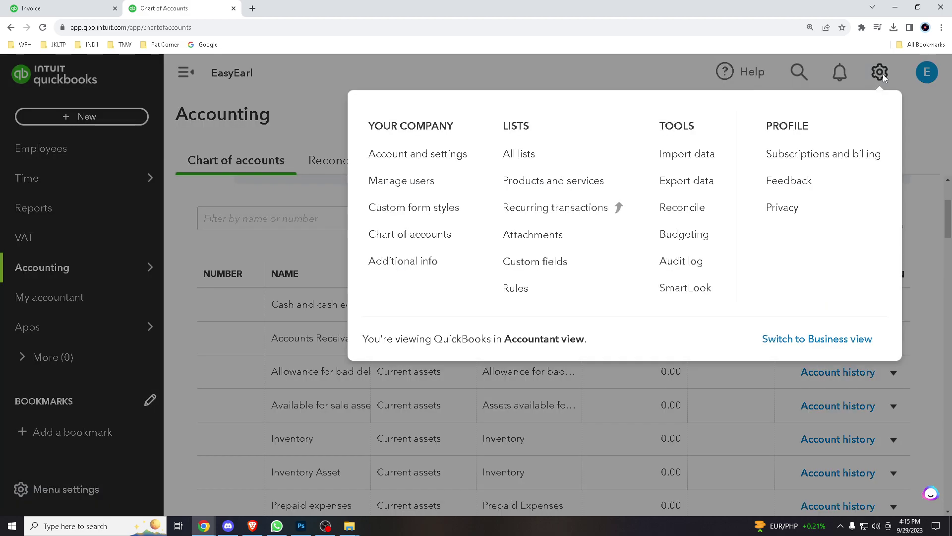
left_click(419, 157)
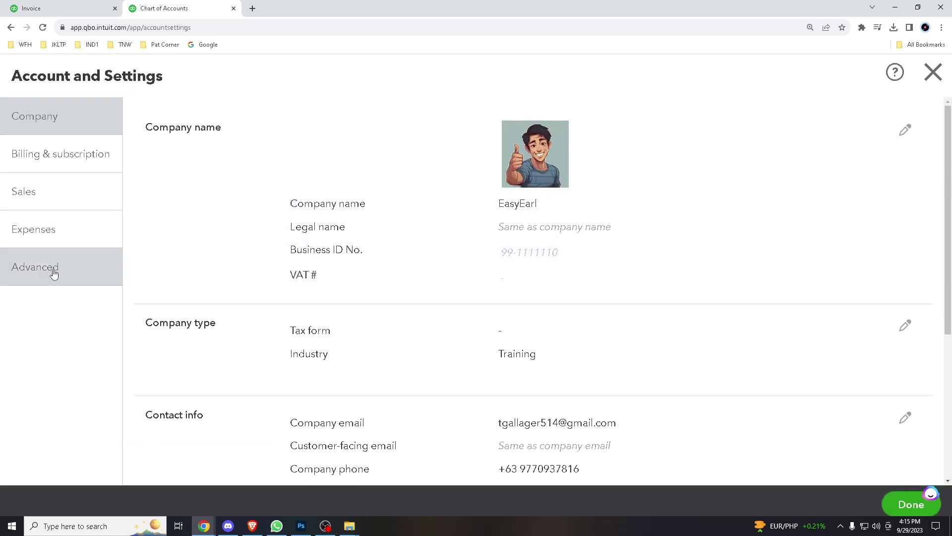
left_click(38, 276)
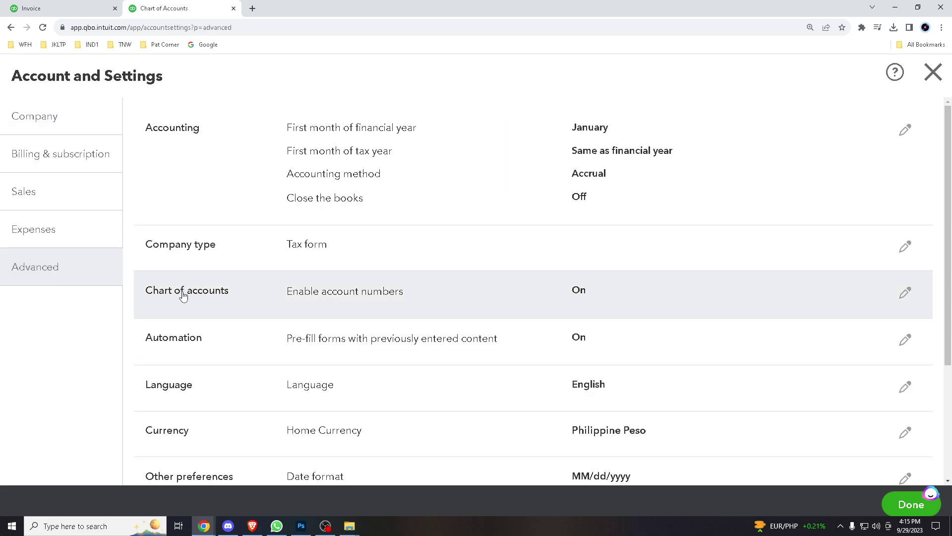
- Turn on Enable account numbers with Show account numbers checked, and save
scroll(185, 296, "down", 1)
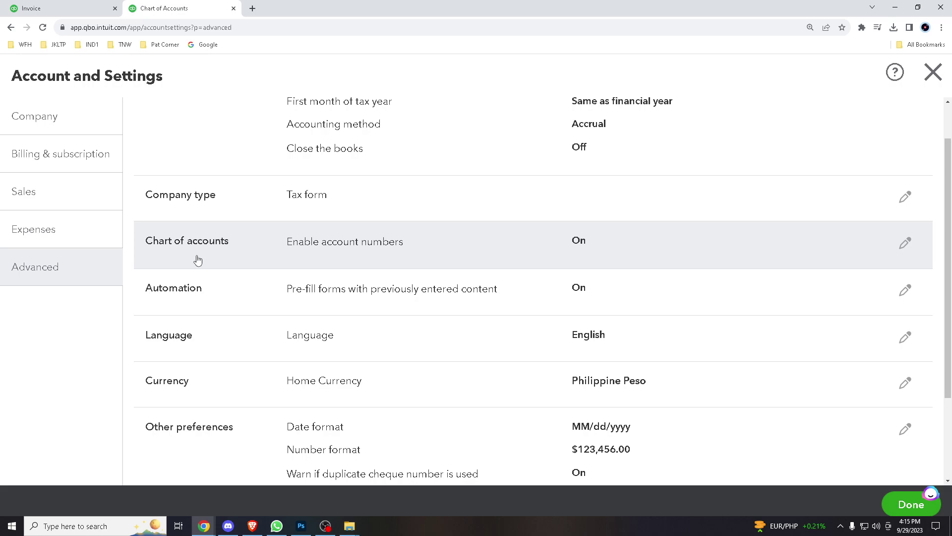
left_click(905, 242)
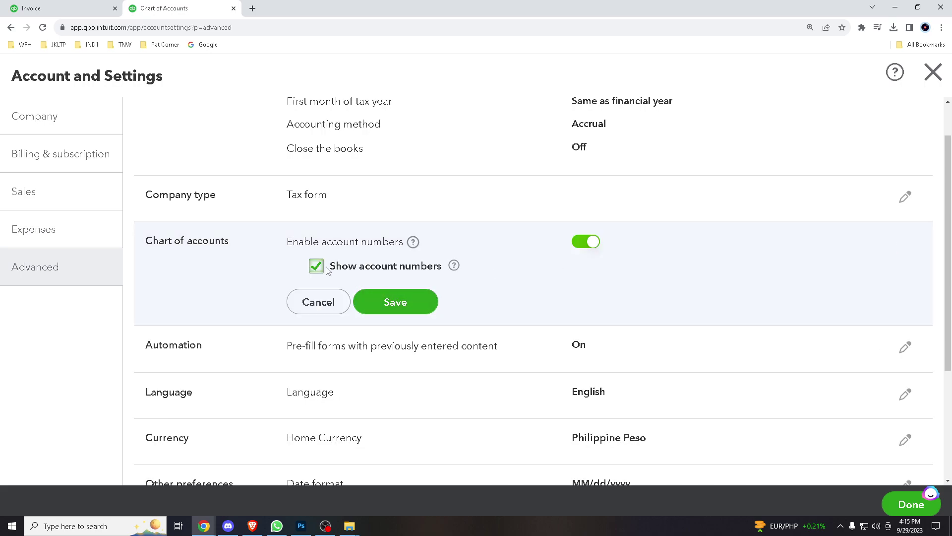
left_click(590, 243)
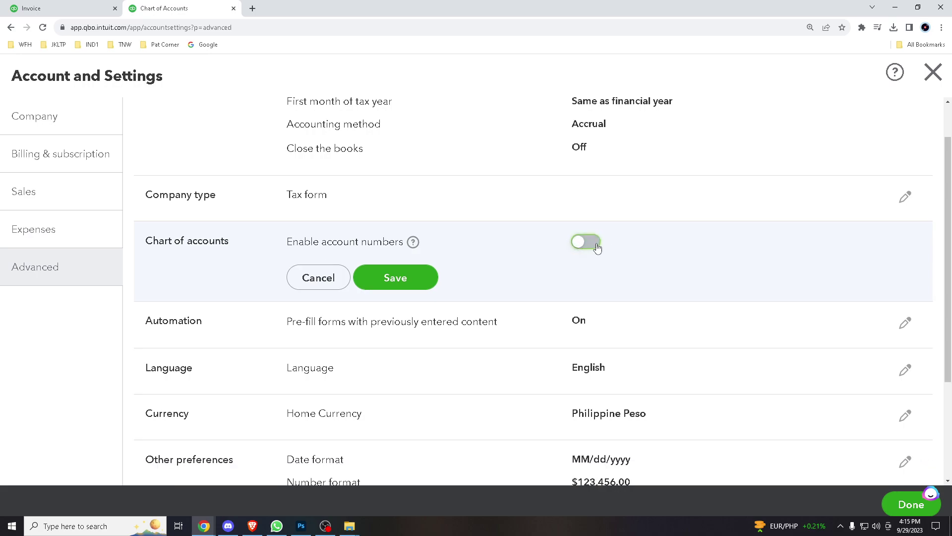
left_click(597, 248)
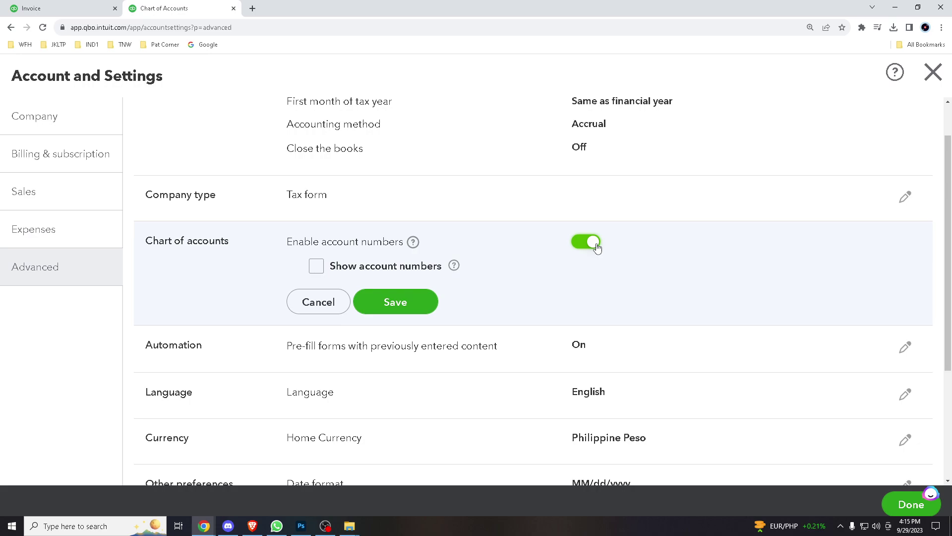
left_click(317, 266)
left_click(397, 301)
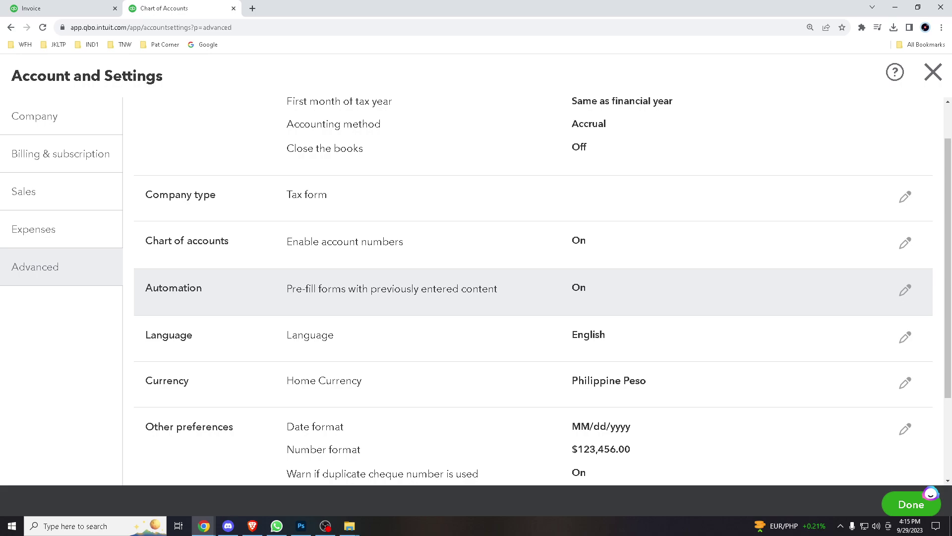
- Close settings with Done and review the 78 accounts, now with an empty Number column
left_click(912, 504)
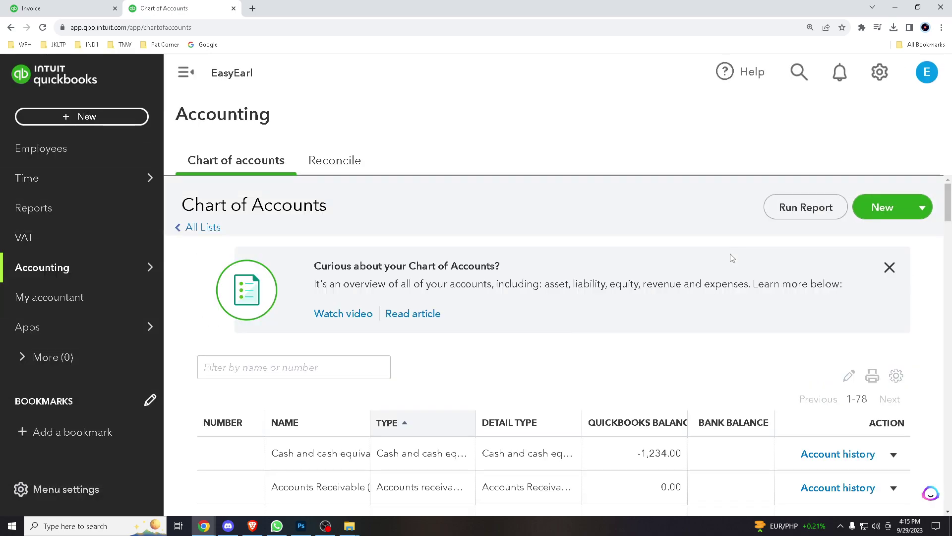
scroll(522, 321, "down", 2)
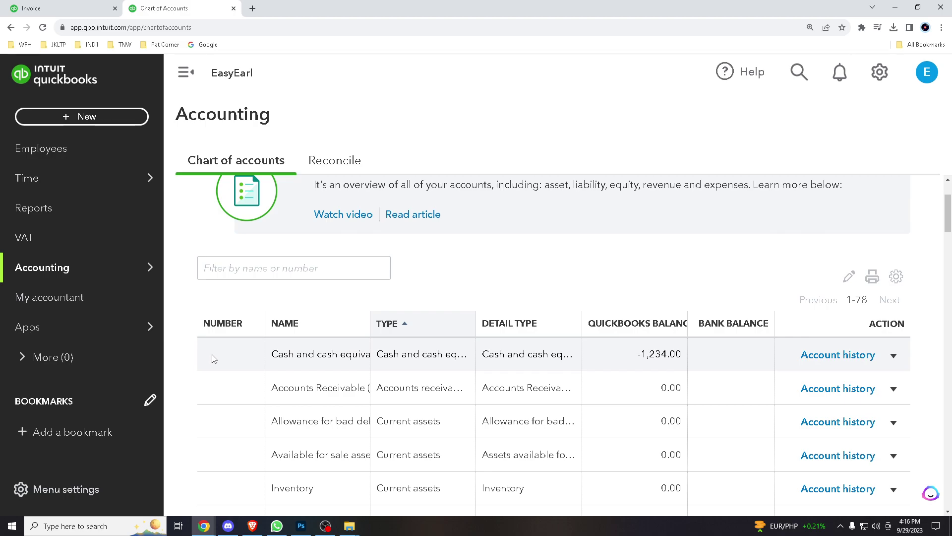
scroll(211, 358, "down", 2)
key("alt+Tab")
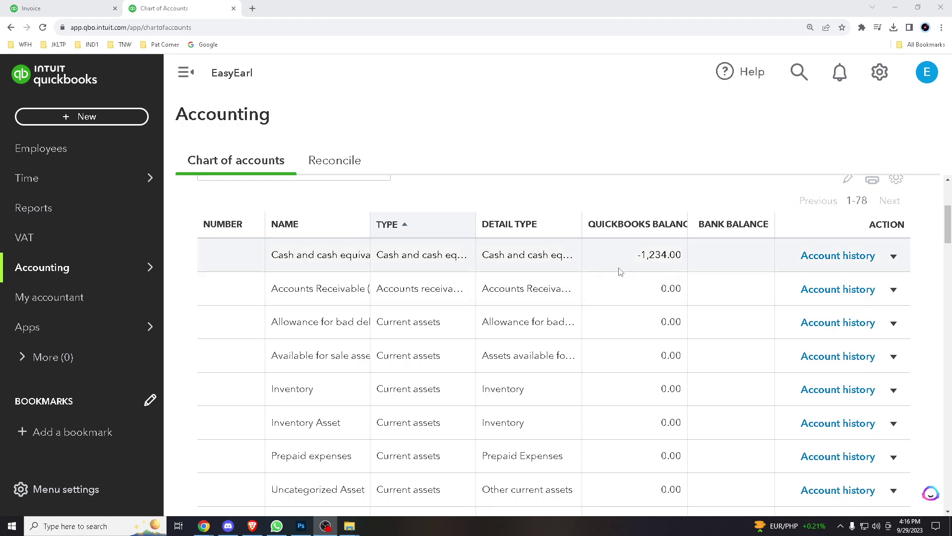
left_click(346, 195)
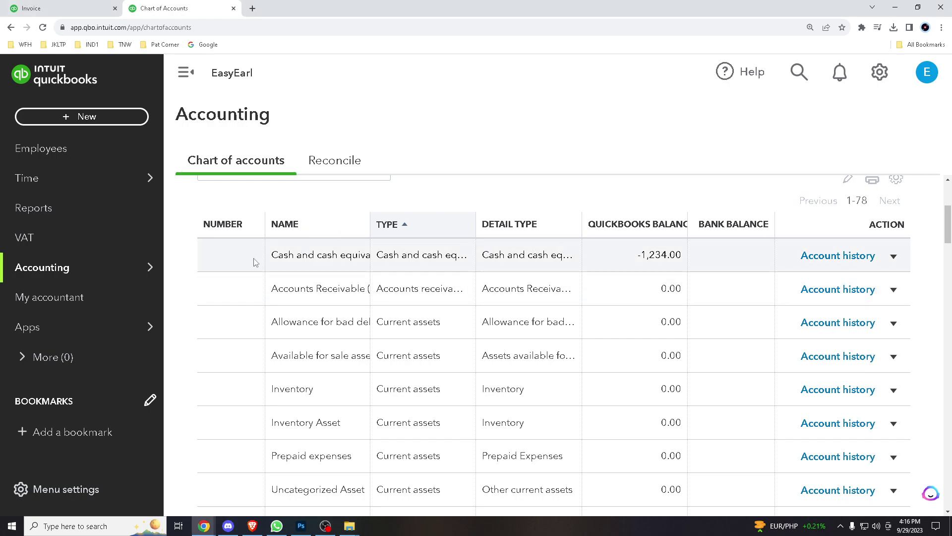
scroll(227, 331, "down", 1)
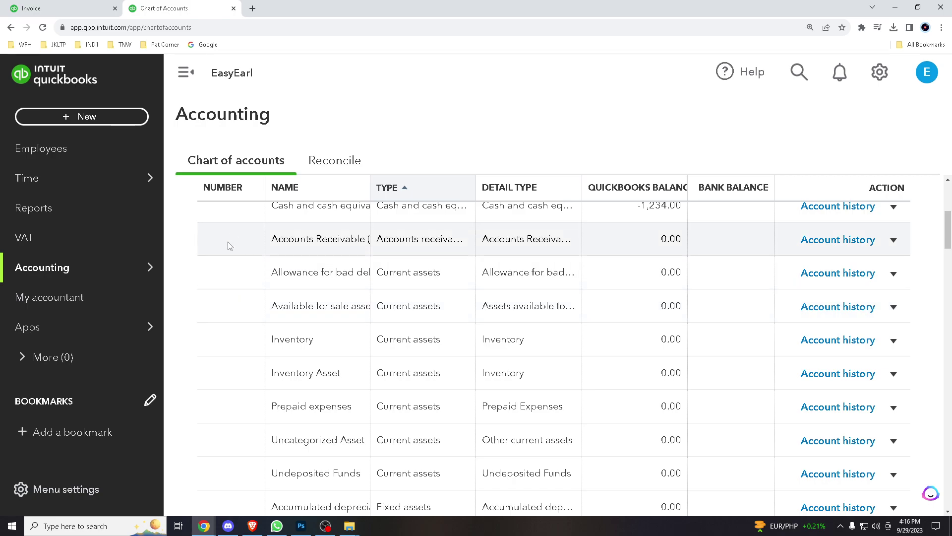
scroll(236, 241, "up", 2)
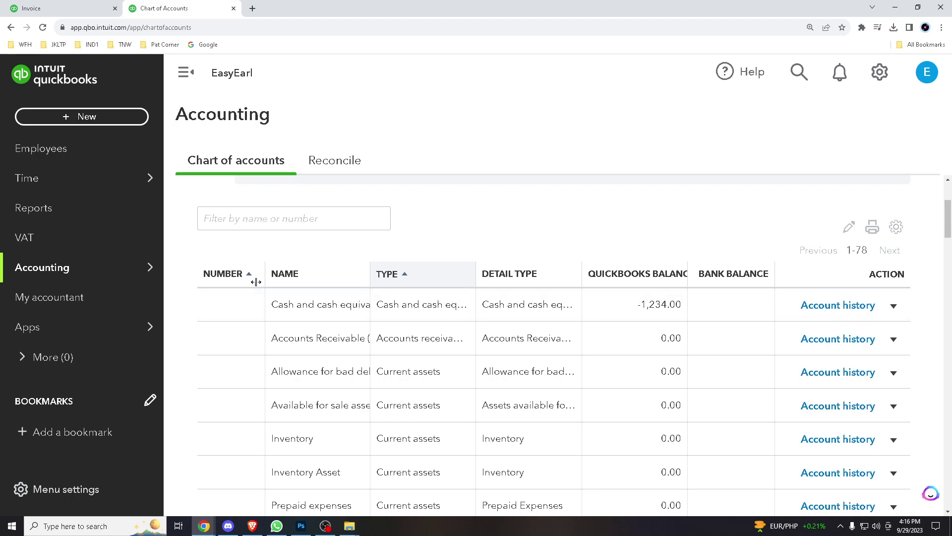
scroll(841, 233, "down", 1)
scroll(842, 234, "up", 4)
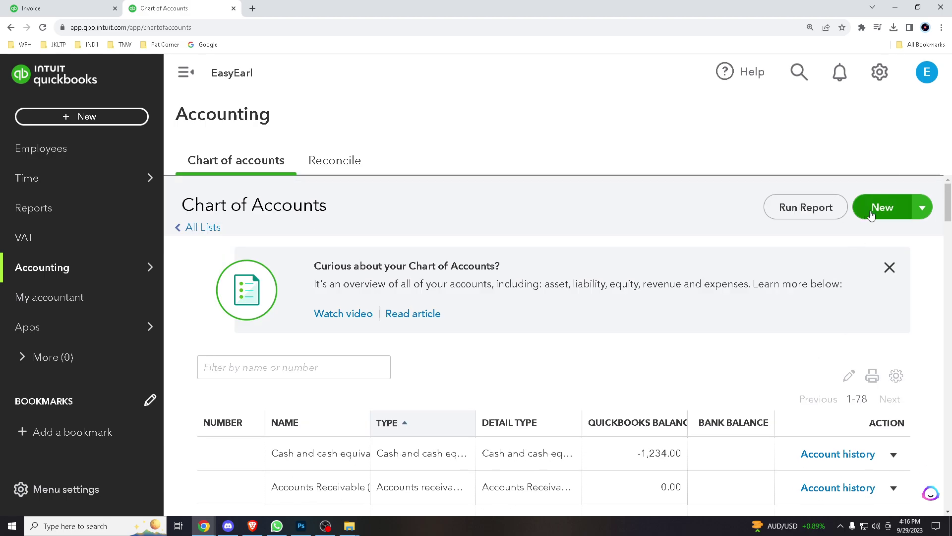
- Run the Account List report for Jan–Sep 2023 and show its additional actions
left_click(922, 210)
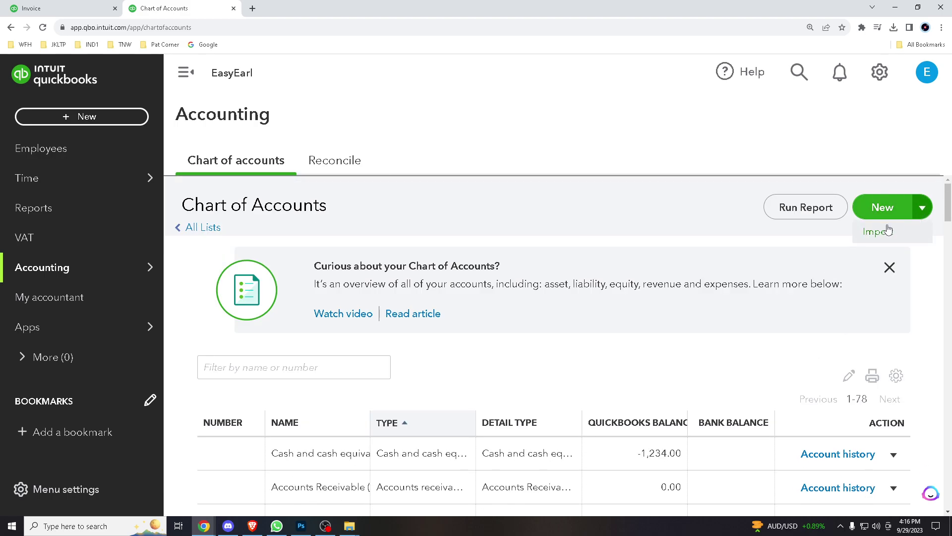
left_click(839, 213)
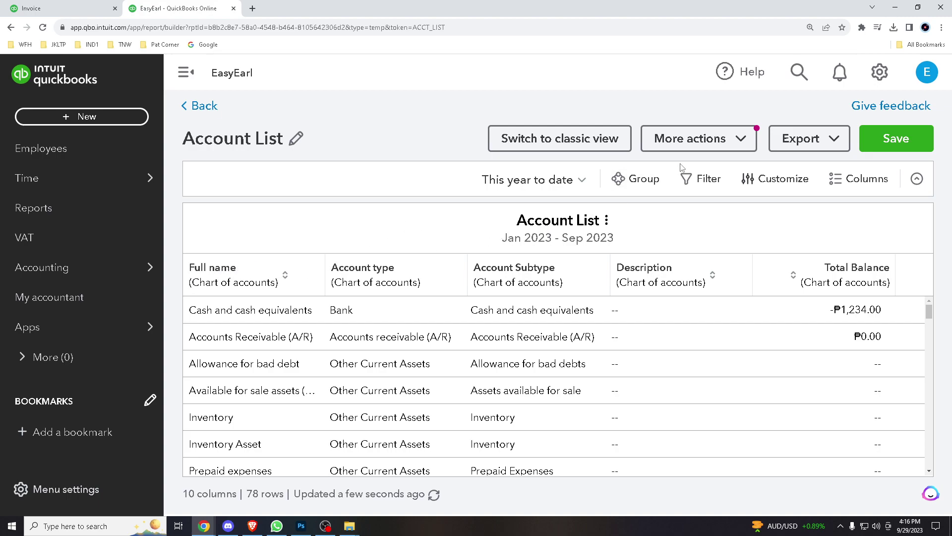
left_click(741, 140)
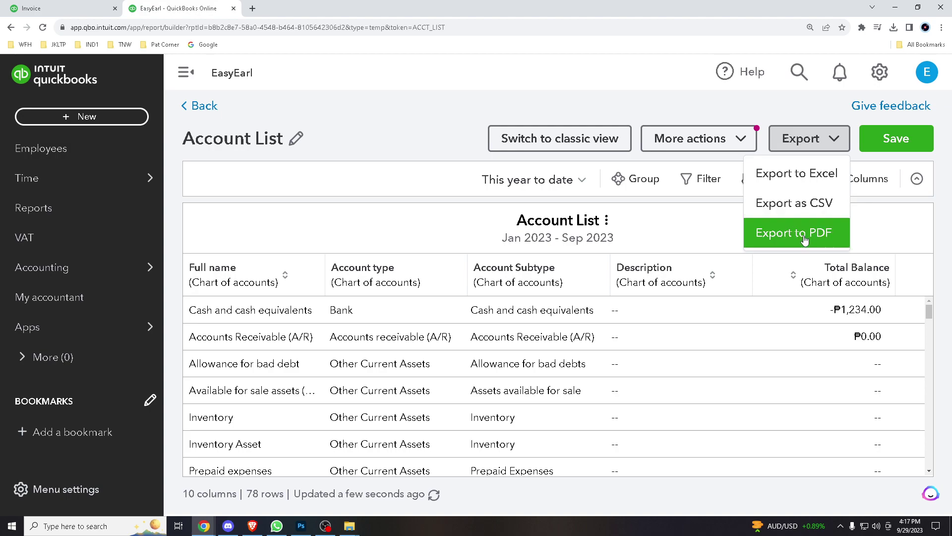
- Export the Account List report to Excel, dismissing the Save As window
left_click(789, 175)
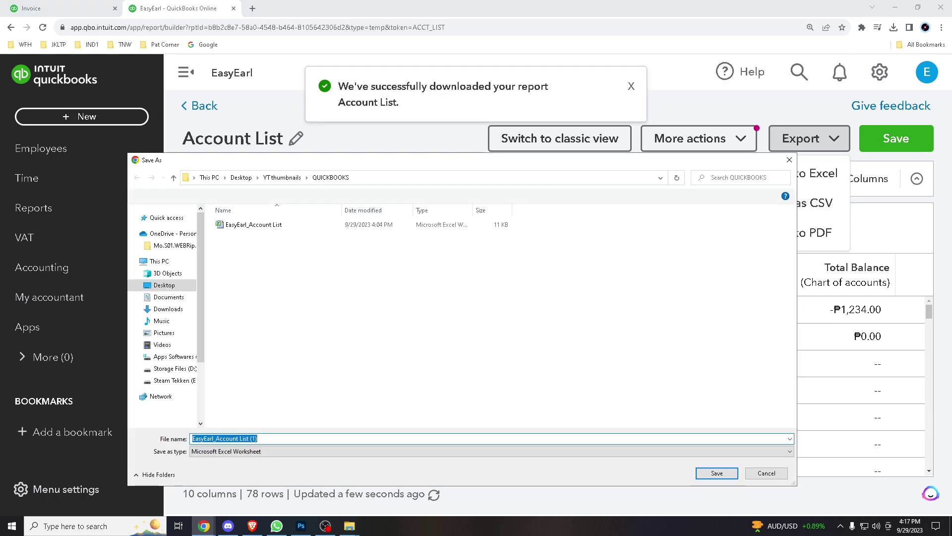
left_click(789, 159)
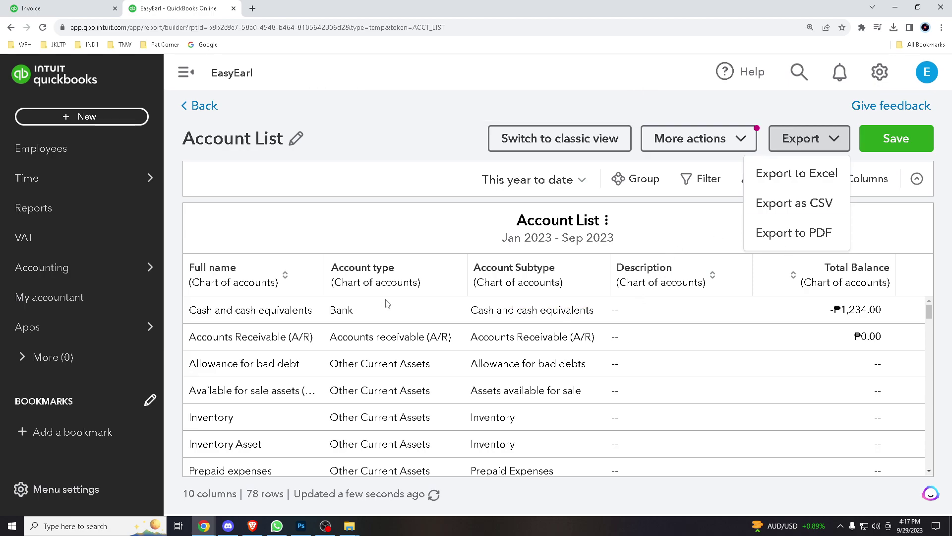
scroll(387, 303, "down", 3)
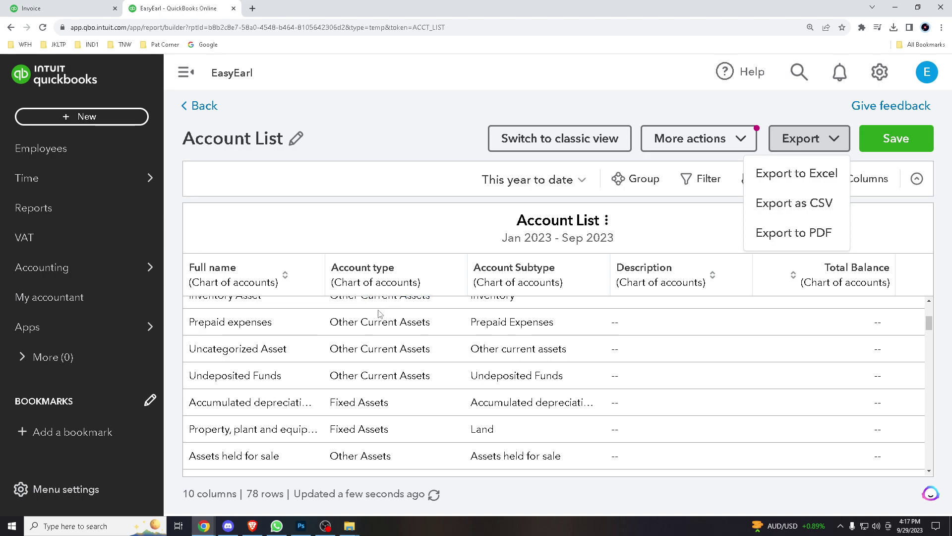
scroll(382, 305, "down", 3)
scroll(386, 304, "down", 2)
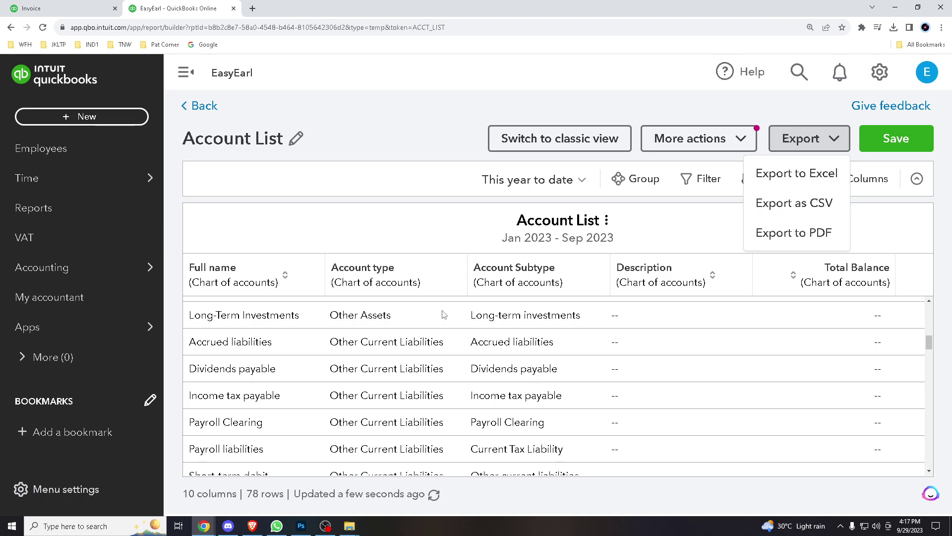
scroll(443, 314, "down", 2)
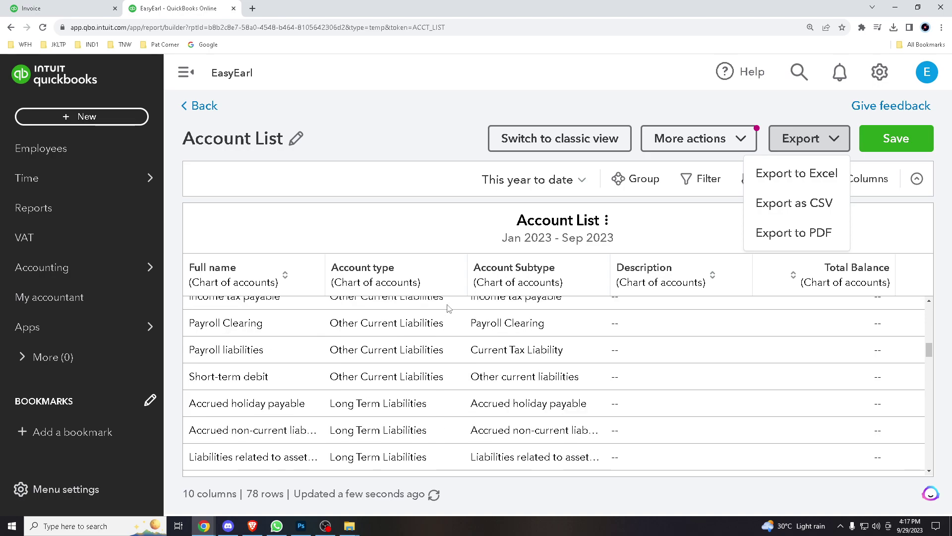